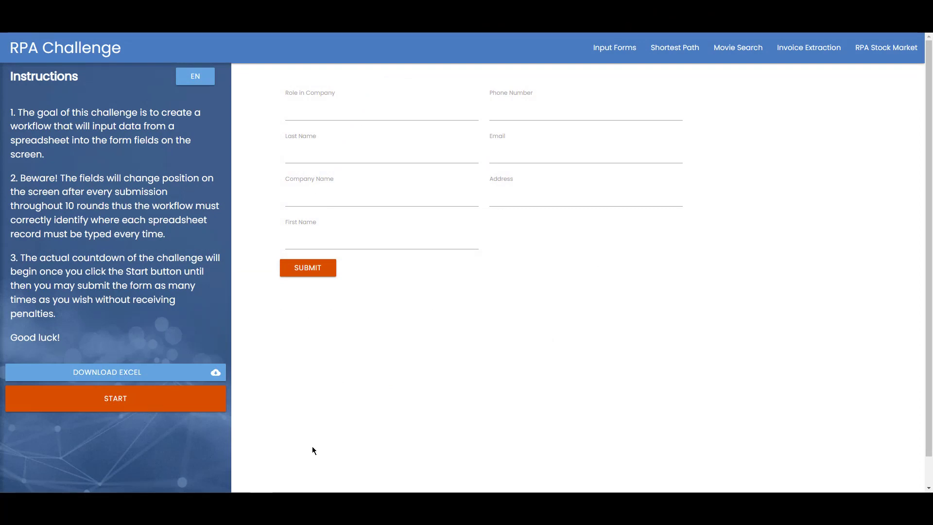
- Review the existing Rpa Challenge application, its homeScreen capture and the declared downloadButton element
{"action": "left_click", "coordinate": [146, 377]}
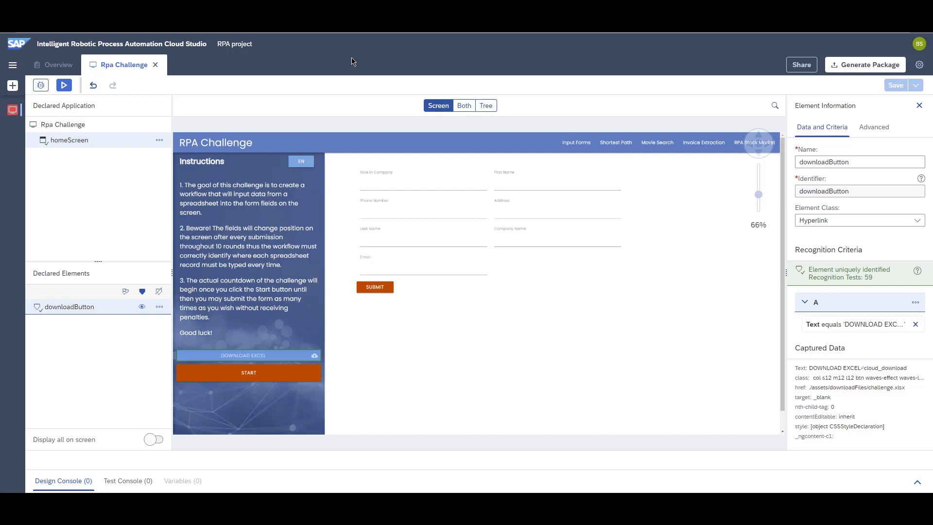
{"action": "left_click", "coordinate": [90, 127]}
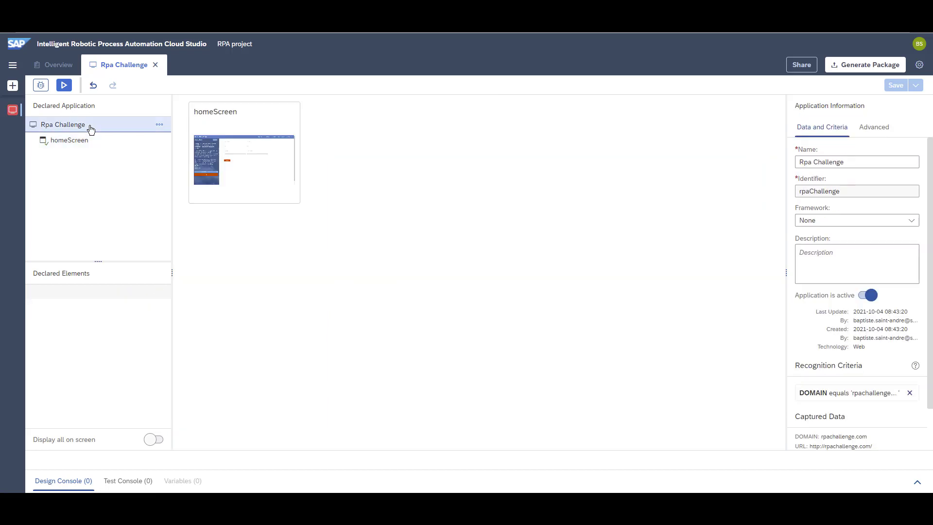
{"action": "left_click", "coordinate": [69, 141]}
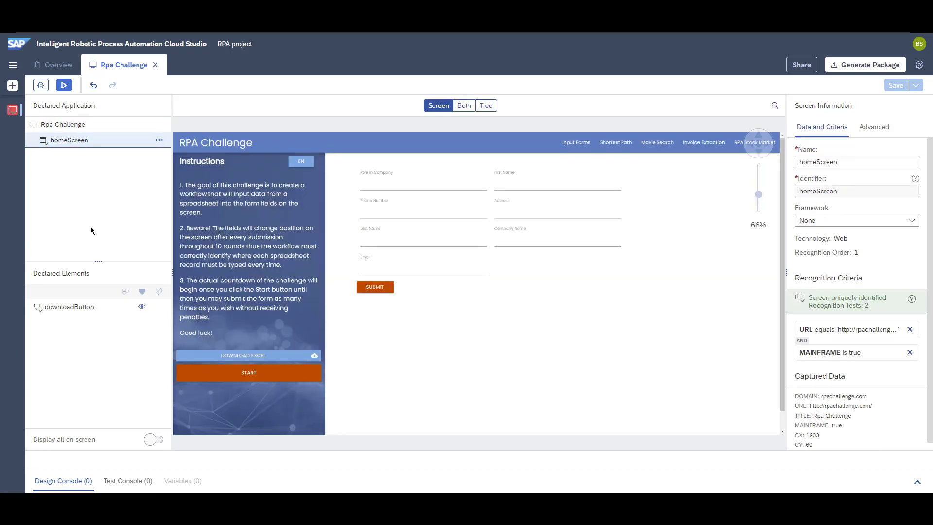
{"action": "left_click", "coordinate": [85, 317]}
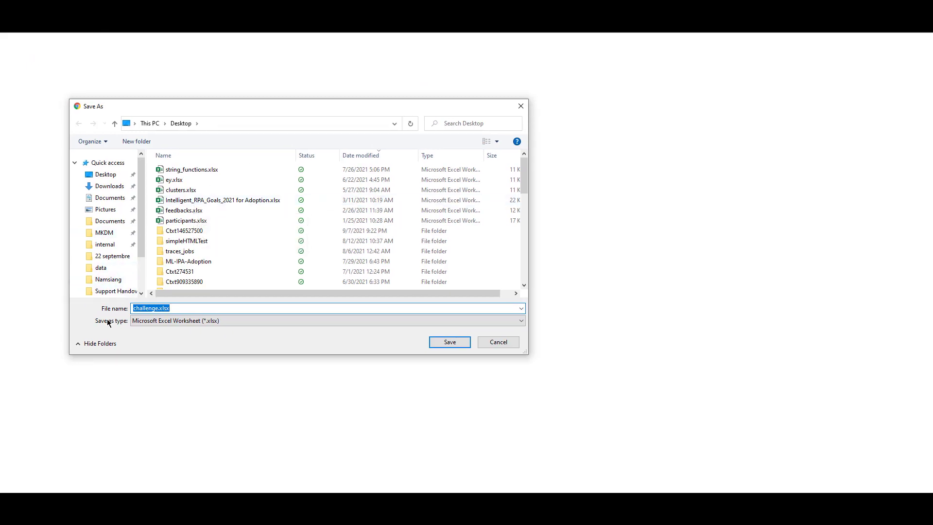
{"action": "left_click", "coordinate": [380, 77]}
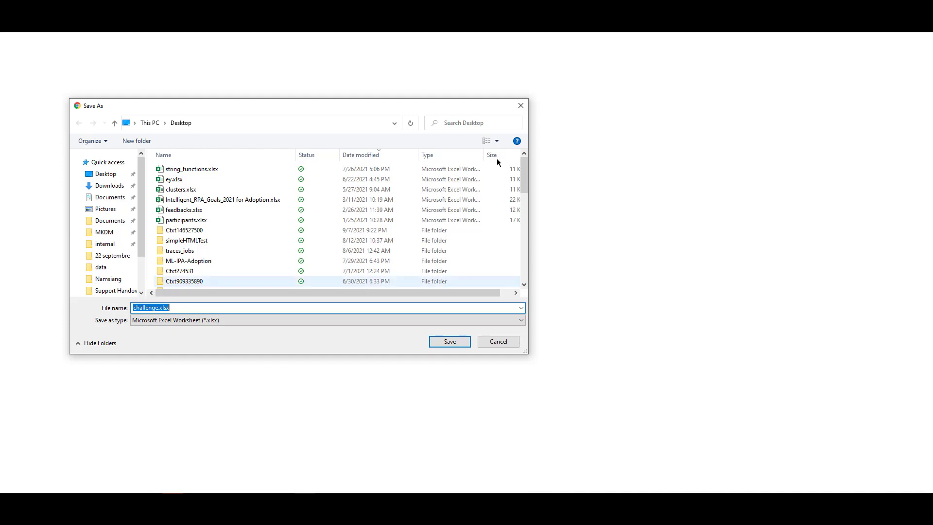
{"action": "left_click_drag", "start_coordinate": [289, 103], "coordinate": [403, 102]}
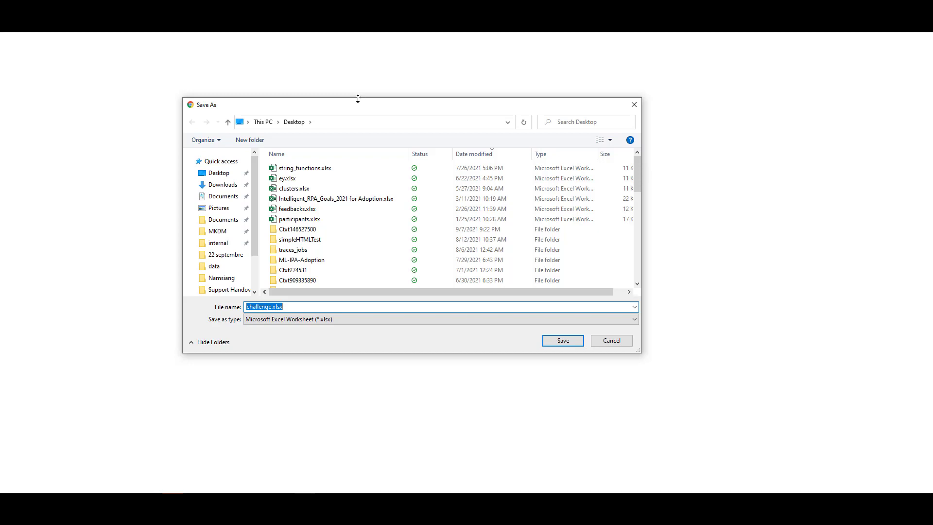
{"action": "left_click_drag", "start_coordinate": [358, 106], "coordinate": [316, 125]}
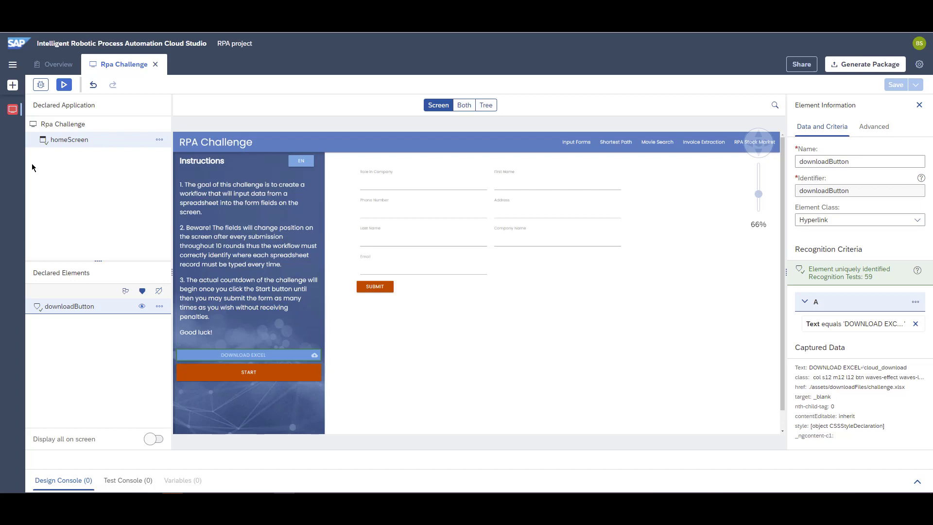
- Start creating a new application artifact
{"action": "left_click", "coordinate": [13, 85]}
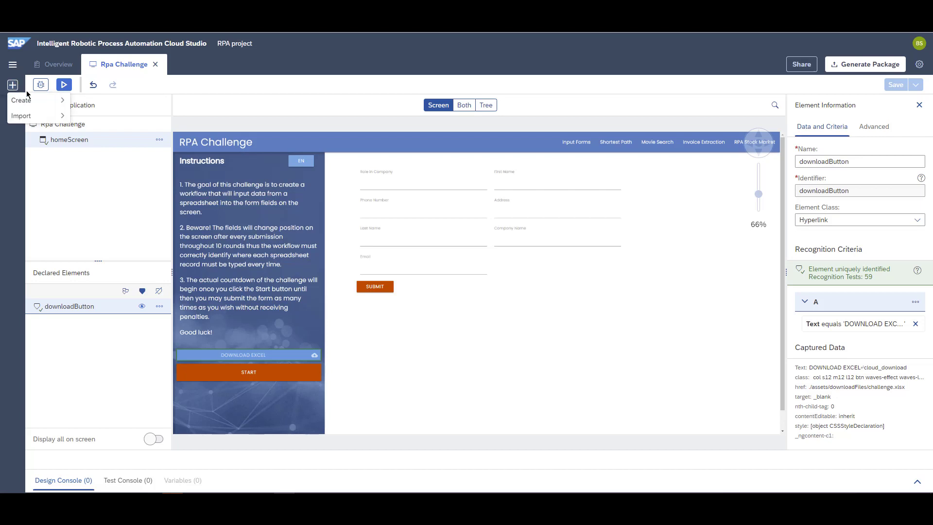
{"action": "mouse_move", "coordinate": [28, 97]}
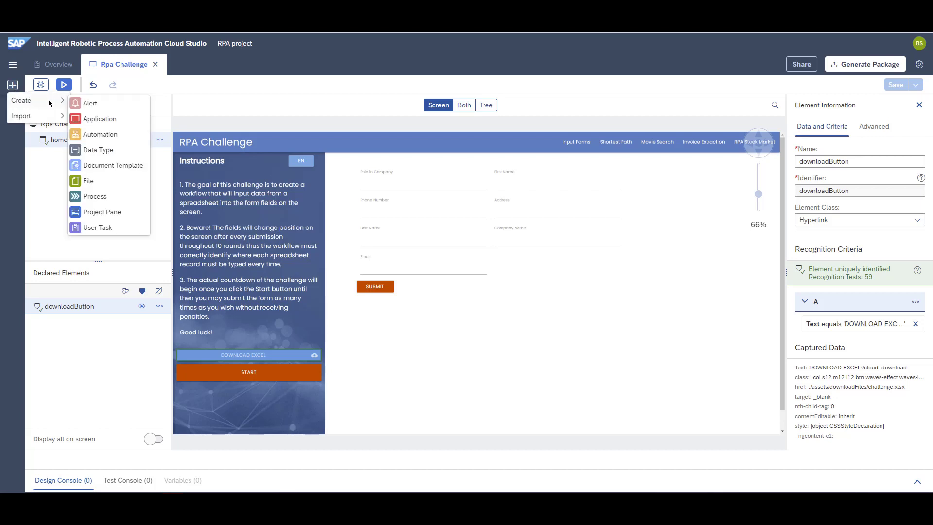
{"action": "left_click", "coordinate": [118, 120]}
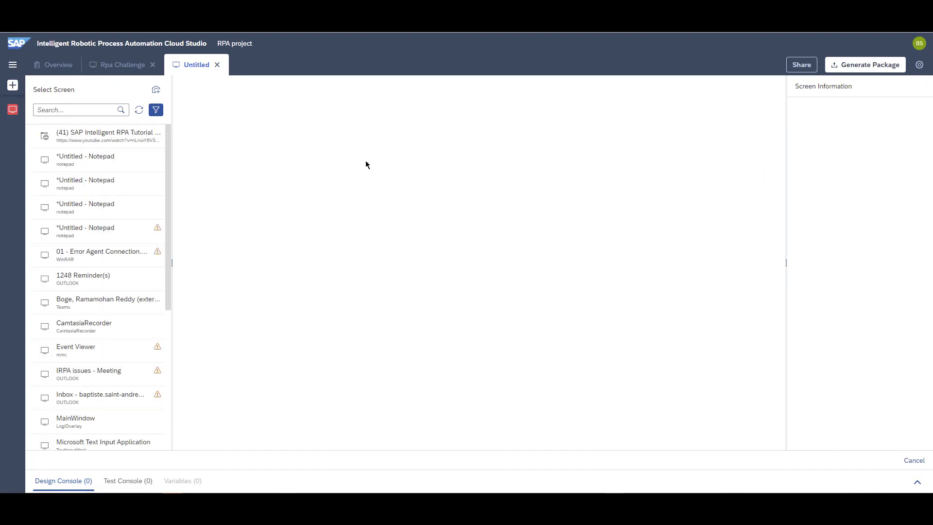
- Filter running screens to UI Automation technology and stop hiding advanced screens
{"action": "left_click", "coordinate": [155, 110]}
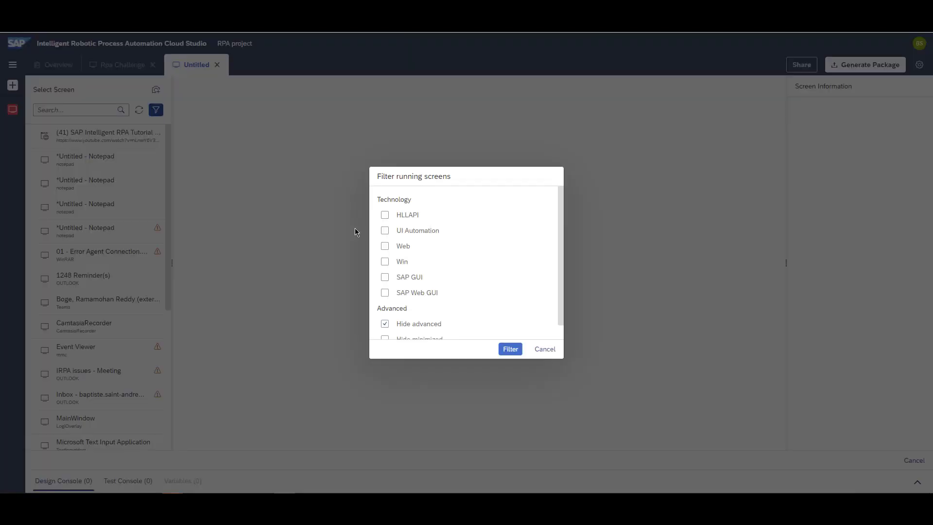
{"action": "left_click", "coordinate": [384, 230]}
{"action": "left_click", "coordinate": [411, 324]}
{"action": "left_click", "coordinate": [513, 351]}
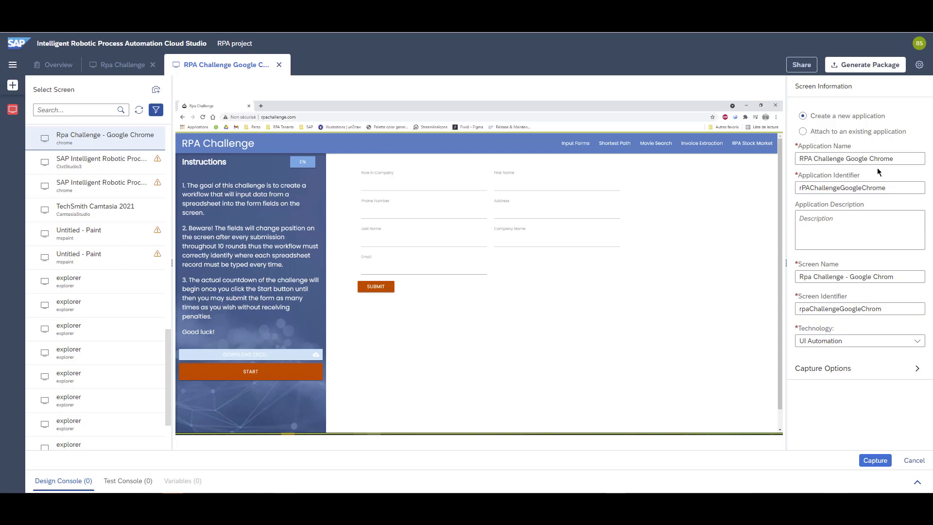
- Set the new application's name to Chrome
{"action": "left_click", "coordinate": [903, 159]}
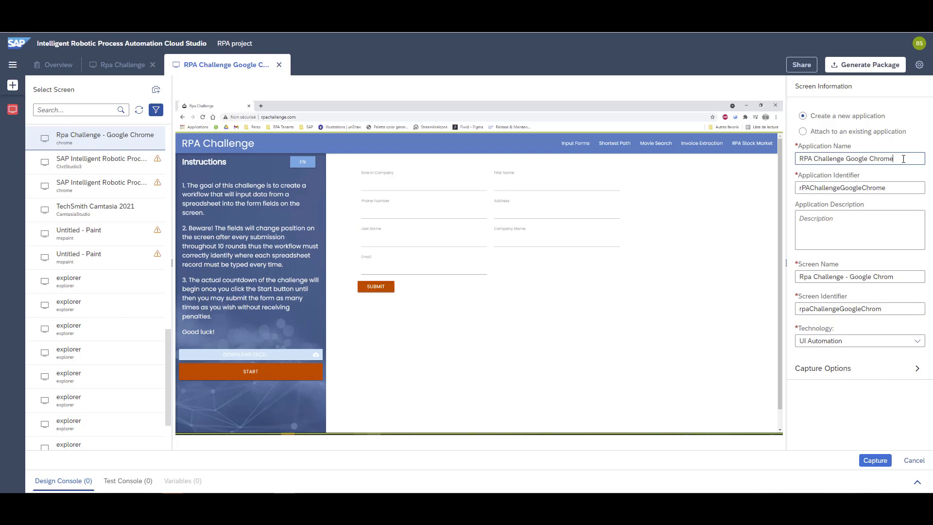
{"action": "key", "text": "ctrl+a"}
{"action": "type", "text": "Ch"}
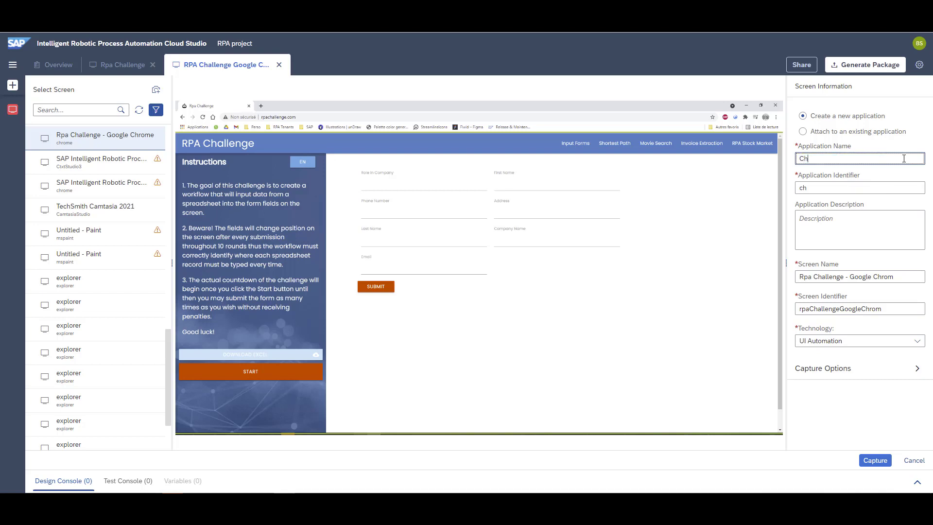
{"action": "type", "text": "rome"}
- Set the screen name to RPAChallenge
{"action": "left_click", "coordinate": [897, 278]}
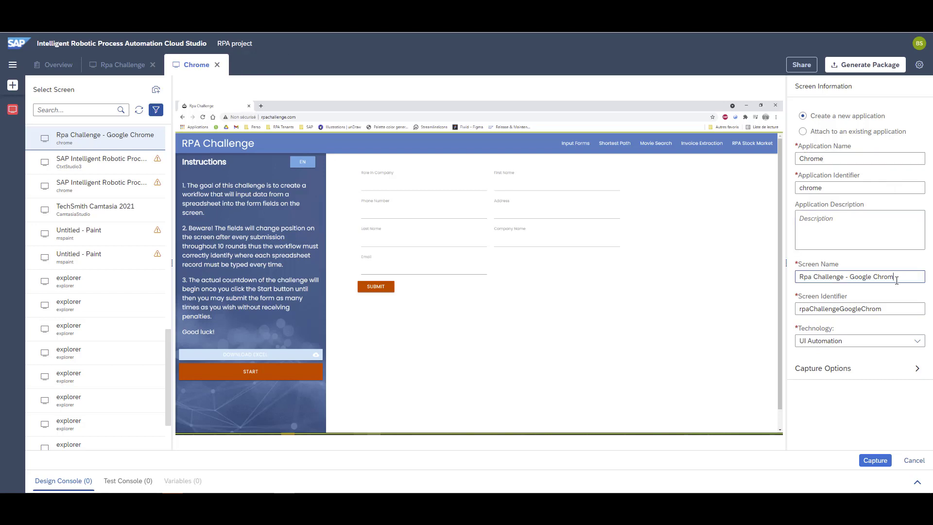
{"action": "triple_click", "coordinate": [897, 278]}
{"action": "type", "text": "RPAChallenge"}
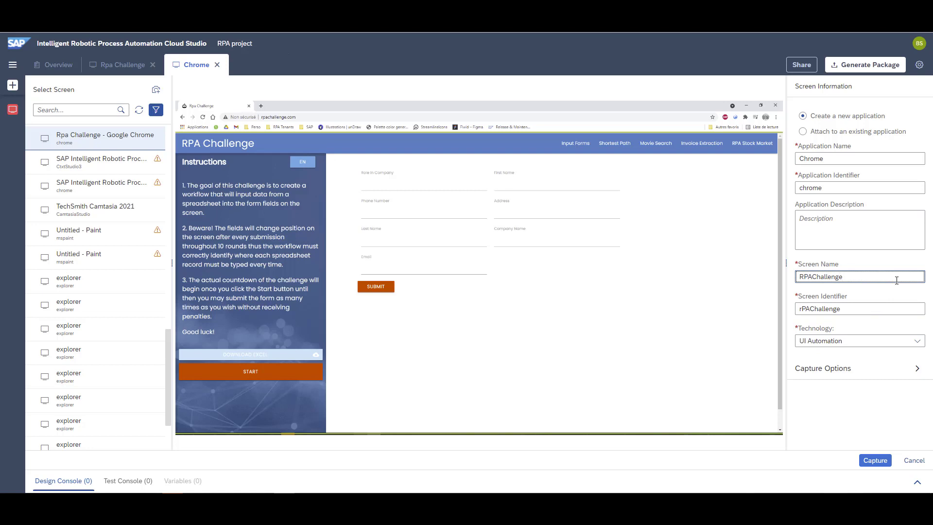
- Capture the RPA Challenge Chrome screen
{"action": "left_click", "coordinate": [864, 462]}
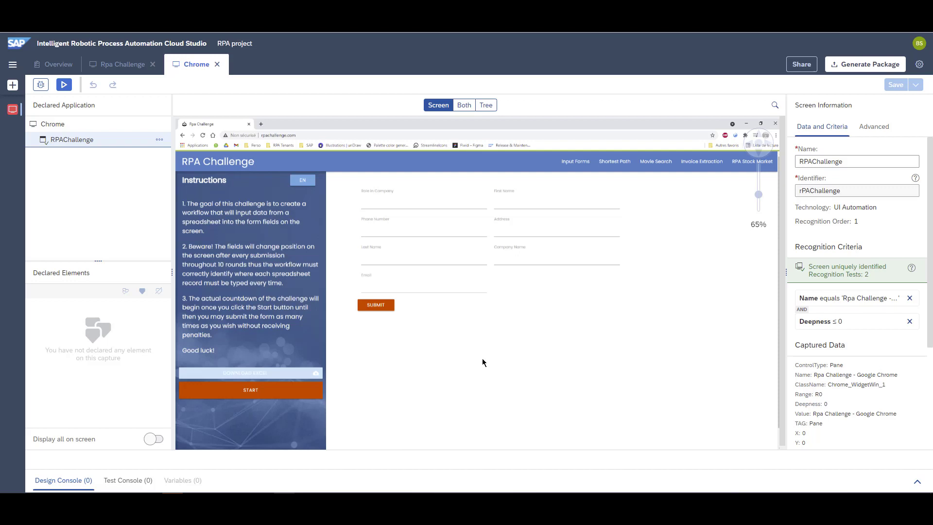
{"action": "left_click", "coordinate": [495, 387]}
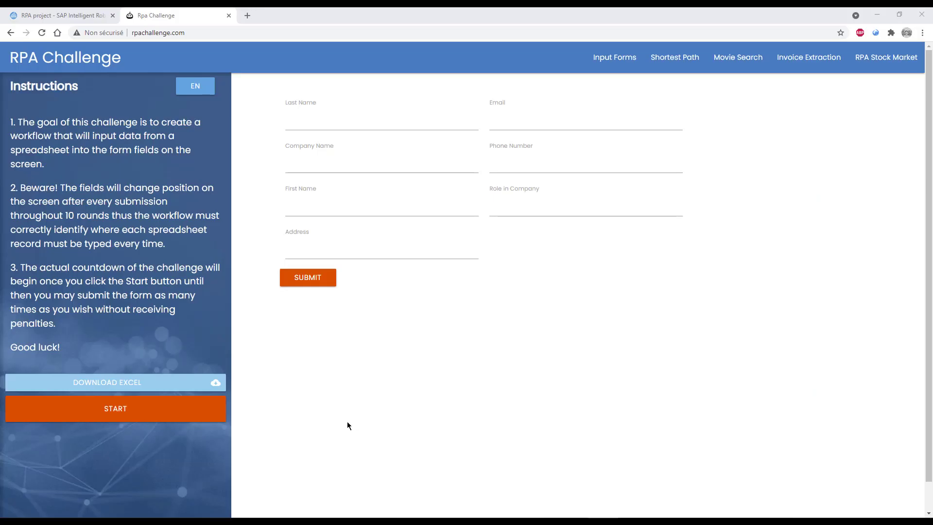
- Open the Excel download's Save As window in the browser to examine it, cancel it, and return to the studio tab
{"action": "left_click", "coordinate": [136, 382]}
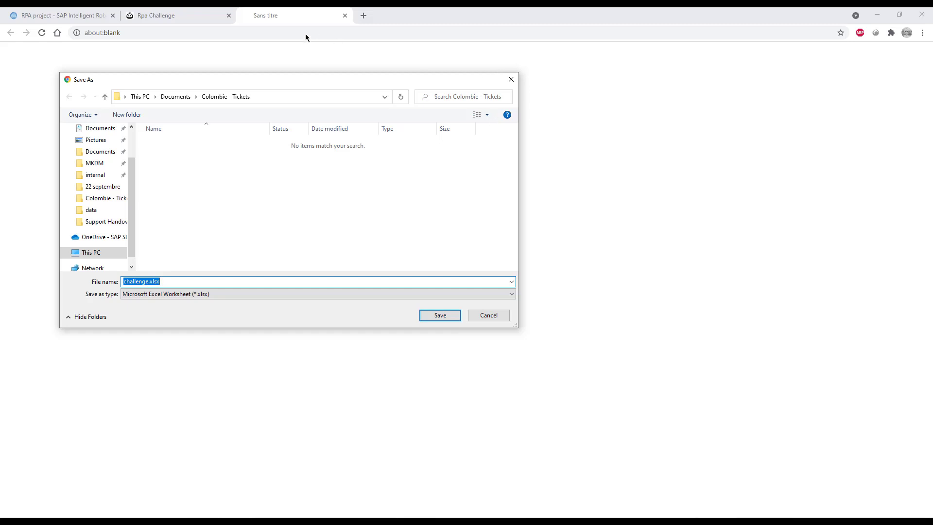
{"action": "mouse_move", "coordinate": [305, 87]}
{"action": "left_mouse_down"}
{"action": "mouse_move", "coordinate": [319, 91]}
{"action": "mouse_move", "coordinate": [311, 77]}
{"action": "left_mouse_up"}
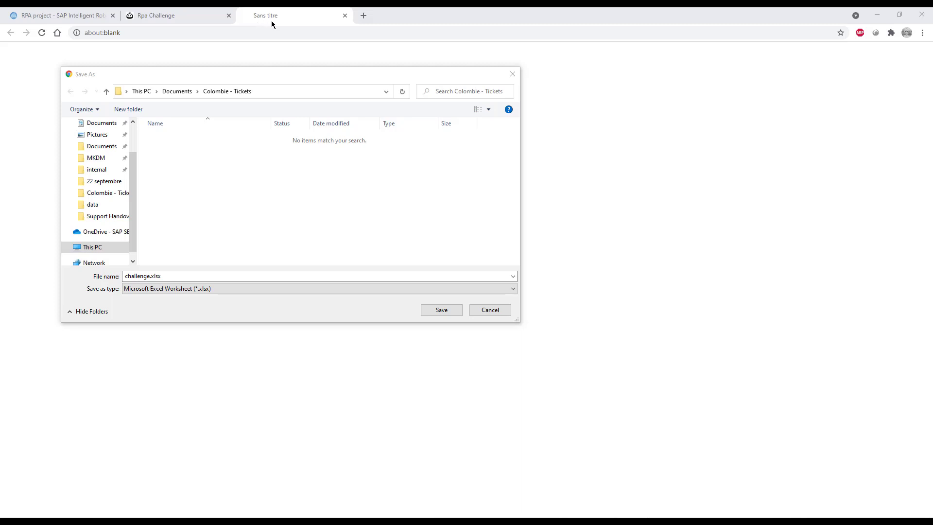
{"action": "left_click", "coordinate": [496, 314]}
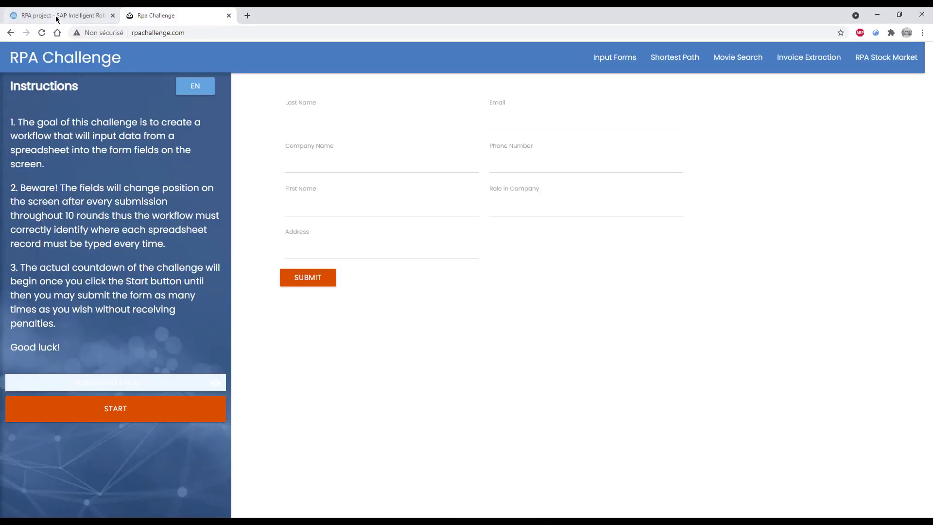
{"action": "left_click", "coordinate": [92, 15]}
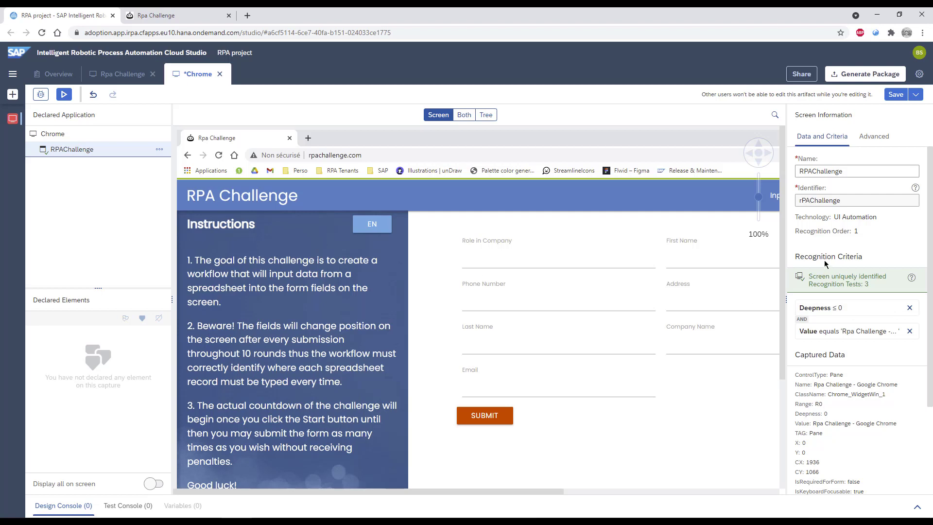
- Change the screen's Value criterion to contains 'Rpa Challenge'
{"action": "left_click", "coordinate": [839, 338]}
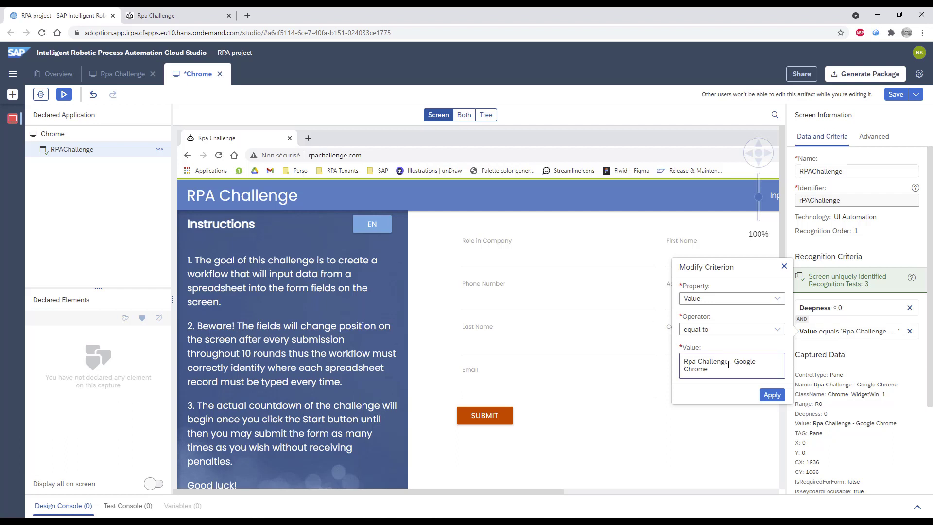
{"action": "left_click_drag", "start_coordinate": [728, 362], "coordinate": [730, 368]}
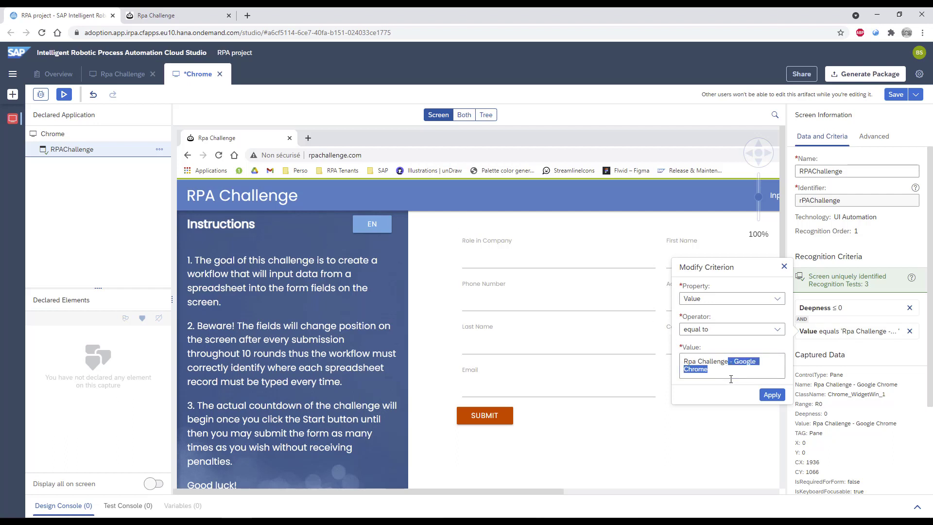
{"action": "key", "text": "BackSpace"}
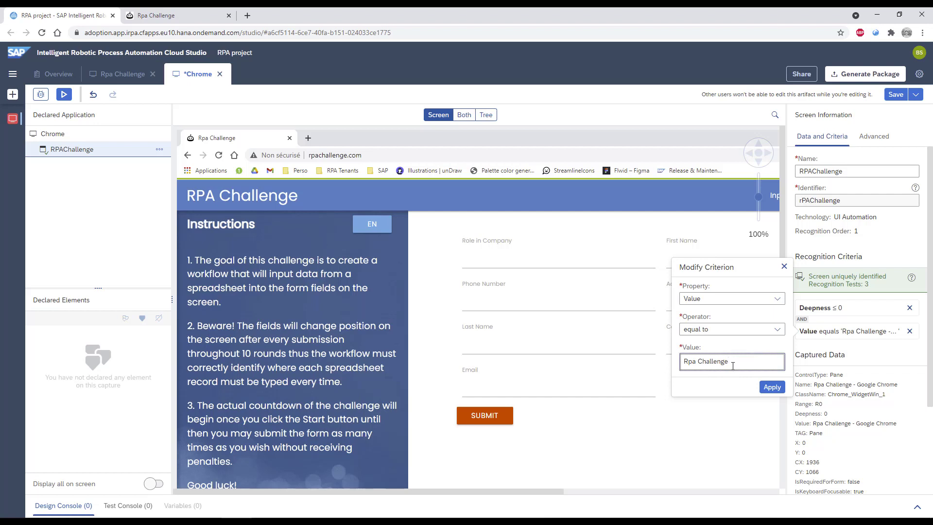
{"action": "left_click", "coordinate": [737, 335]}
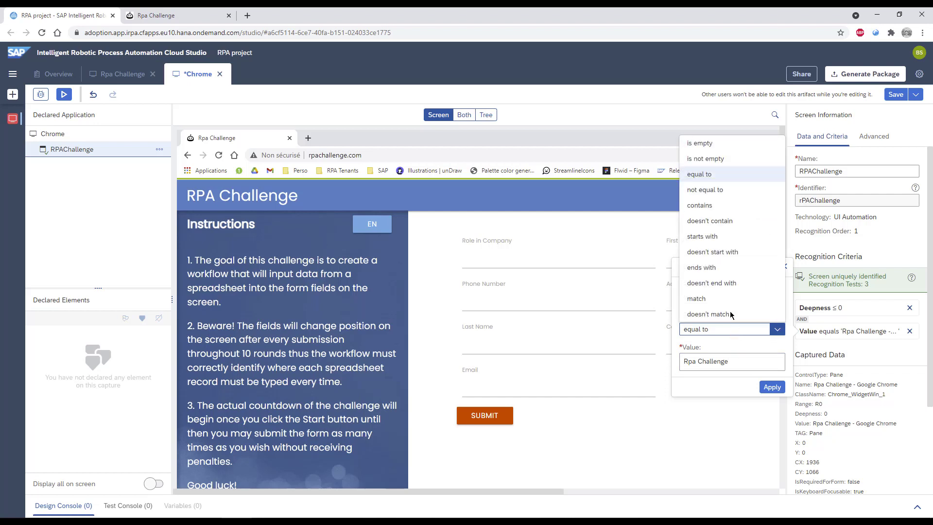
{"action": "left_click", "coordinate": [723, 206]}
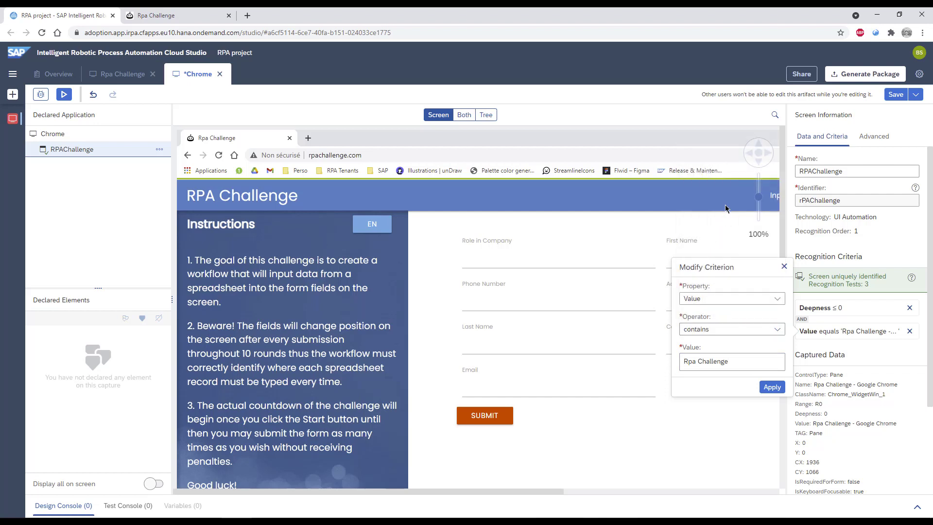
{"action": "left_click", "coordinate": [771, 389]}
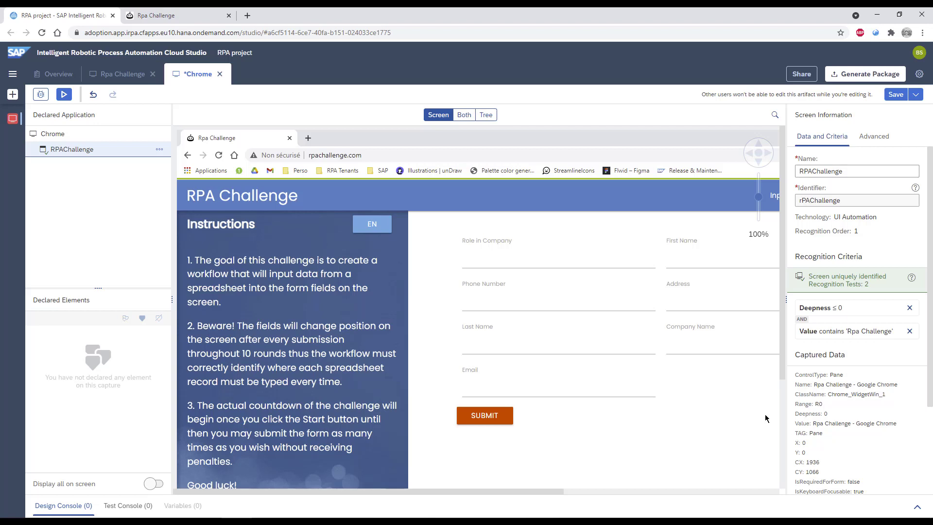
- Add an alternative Value criterion set to contains 'Sans titre'
{"action": "left_click", "coordinate": [826, 425]}
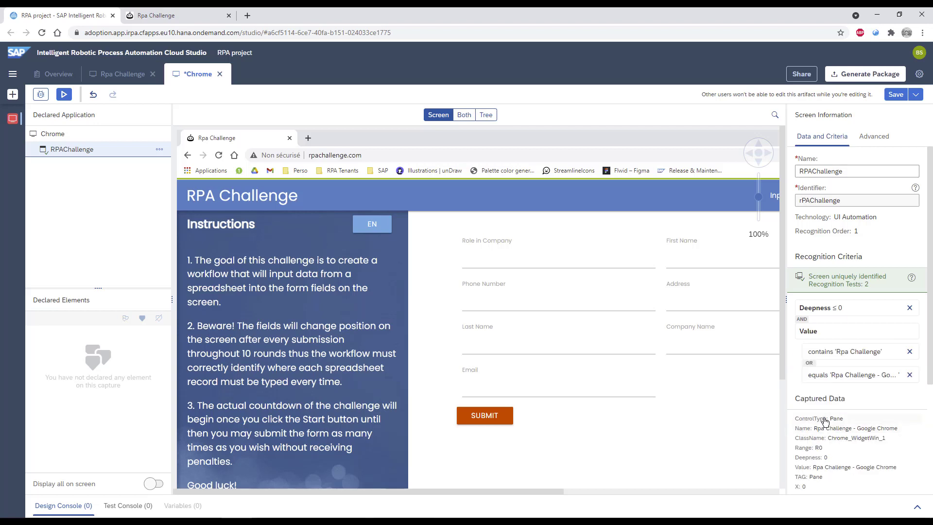
{"action": "left_click", "coordinate": [856, 378]}
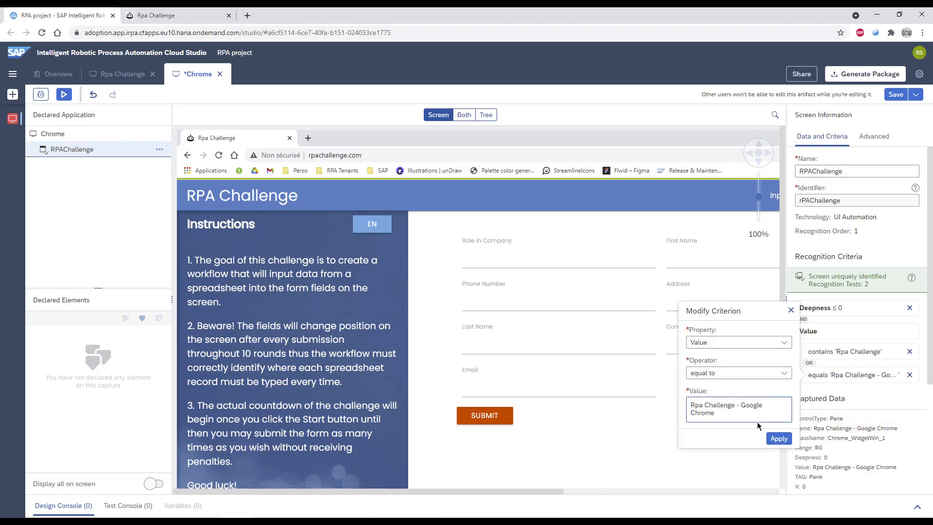
{"action": "triple_click", "coordinate": [743, 415]}
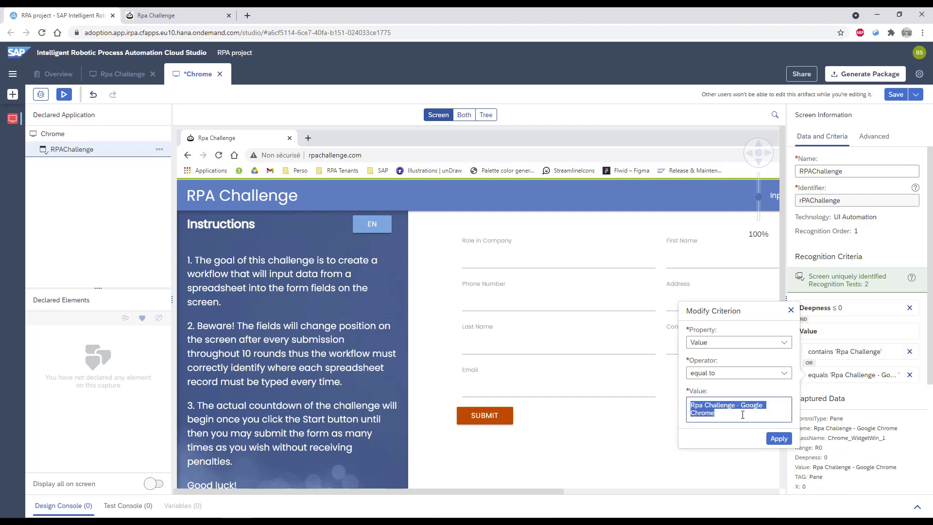
{"action": "type", "text": "Sans"}
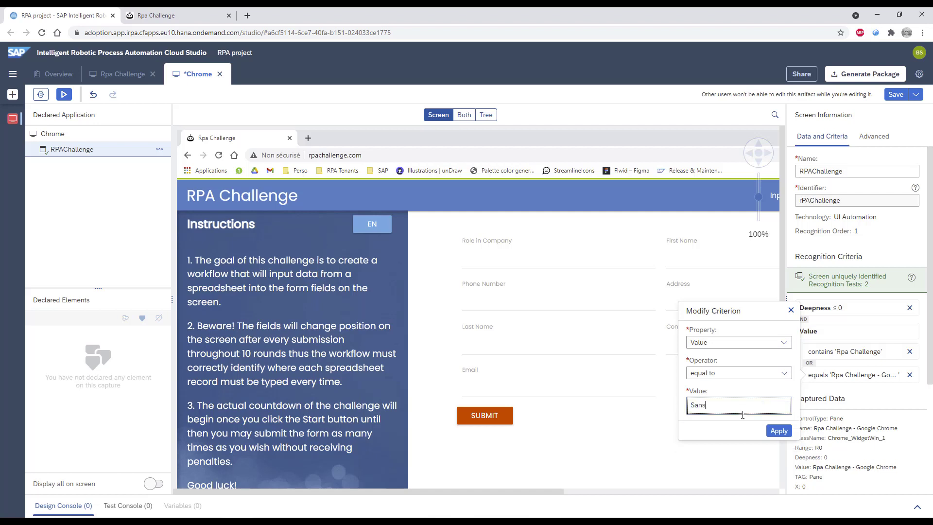
{"action": "type", "text": " titre"}
{"action": "left_click", "coordinate": [706, 374]}
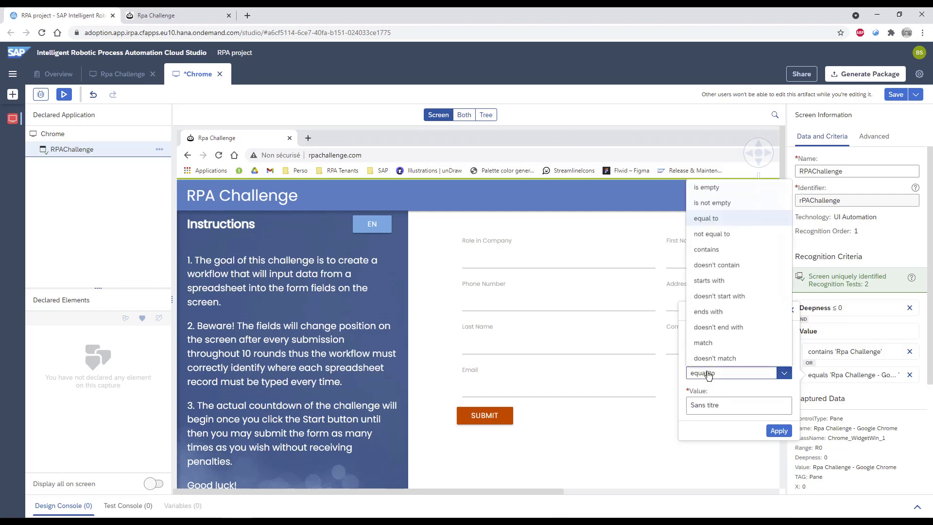
{"action": "left_click", "coordinate": [749, 249]}
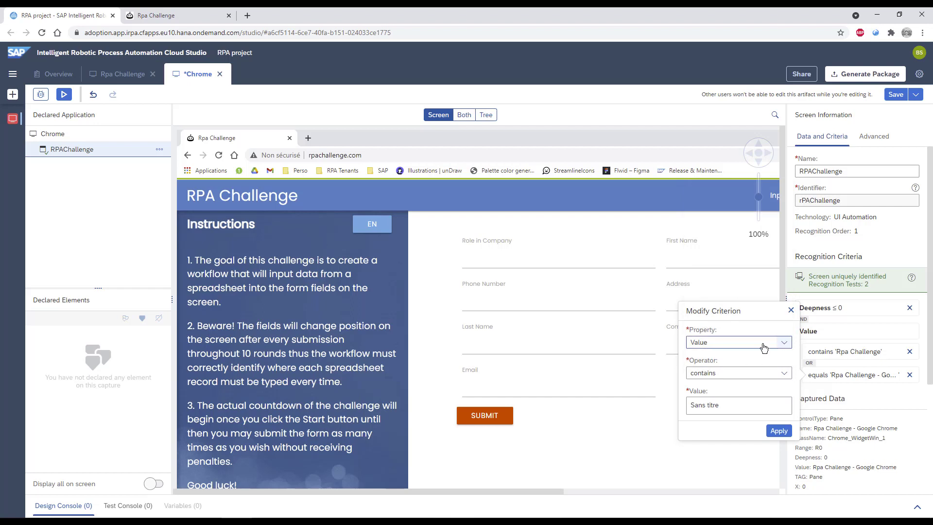
{"action": "left_click", "coordinate": [778, 430]}
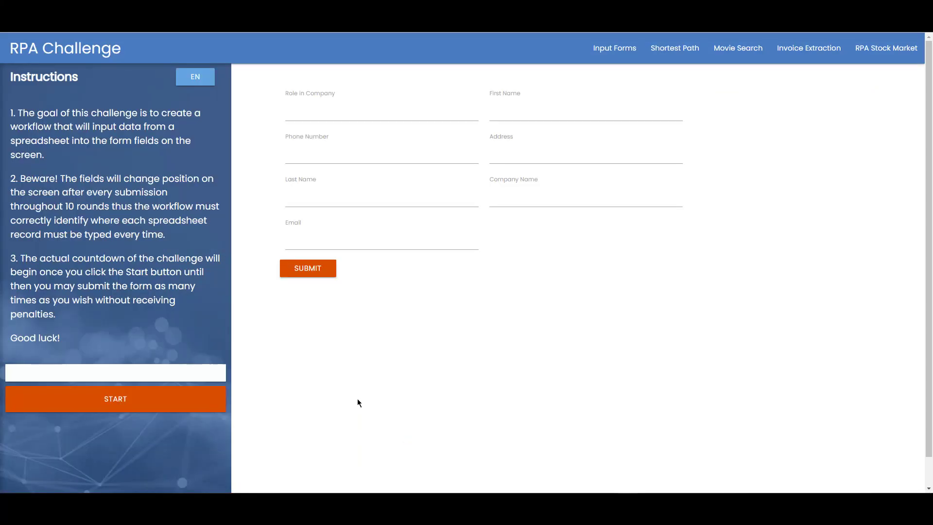
- Start the Excel download on the RPA Challenge page to open its Save As window
{"action": "left_click", "coordinate": [192, 377]}
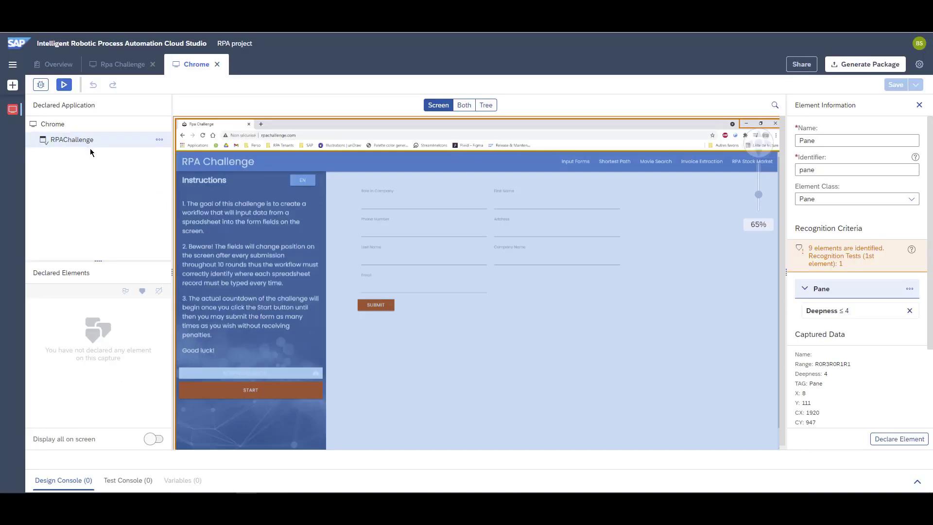
- Add a sub-screen to RPAChallenge by capturing the Save As window, filtering running screens to UI Automation with advanced ones shown
{"action": "left_click", "coordinate": [157, 142]}
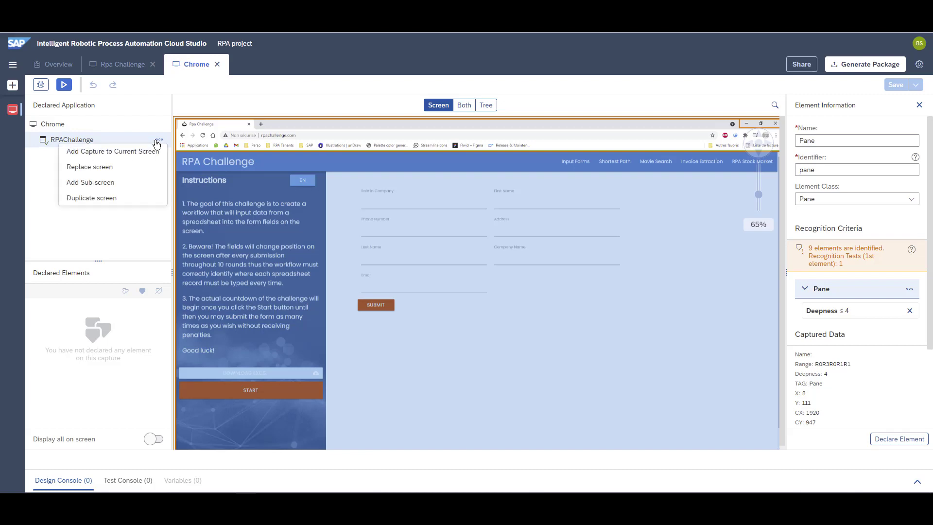
{"action": "left_click", "coordinate": [120, 184]}
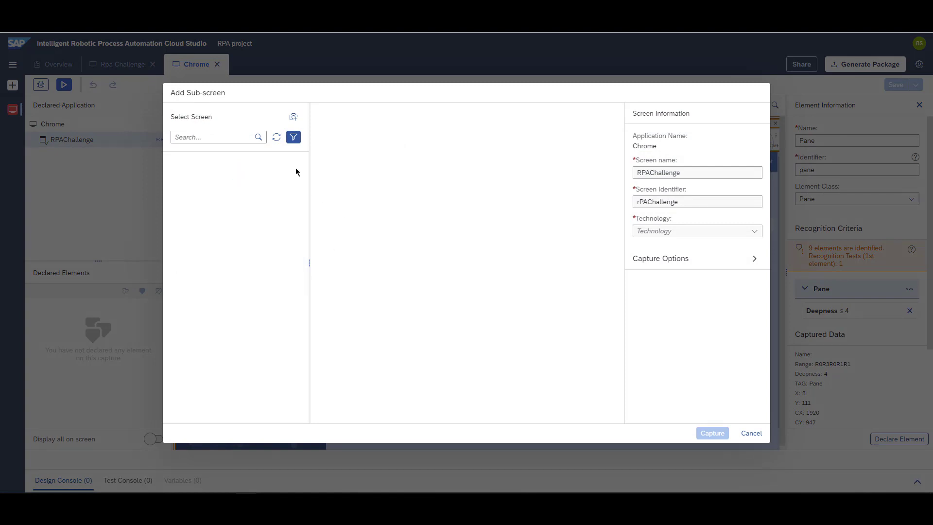
{"action": "left_click", "coordinate": [293, 138]}
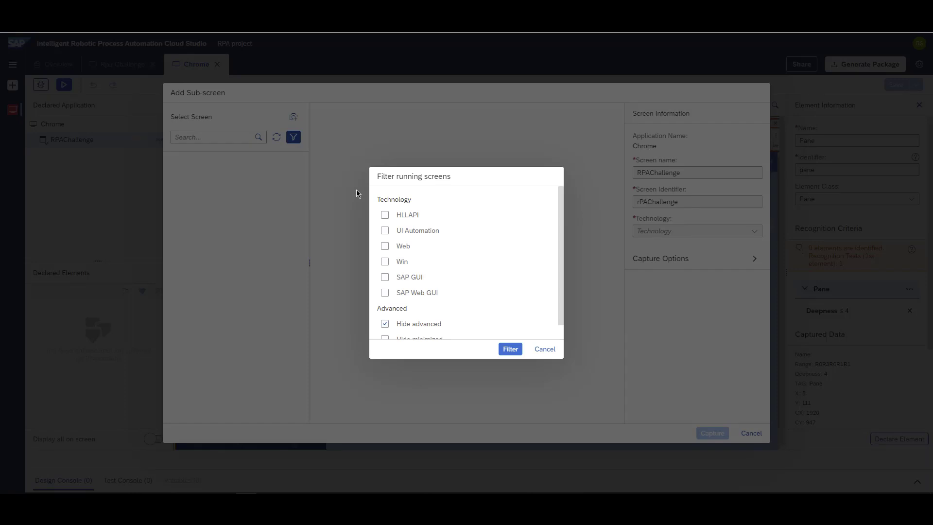
{"action": "left_click", "coordinate": [385, 231]}
{"action": "left_click", "coordinate": [434, 327]}
{"action": "left_click", "coordinate": [515, 350]}
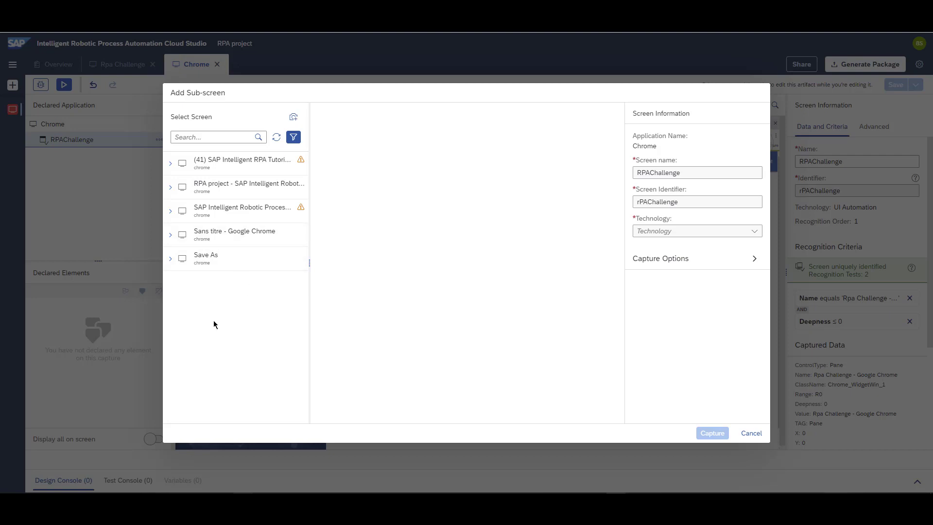
{"action": "left_click", "coordinate": [171, 237]}
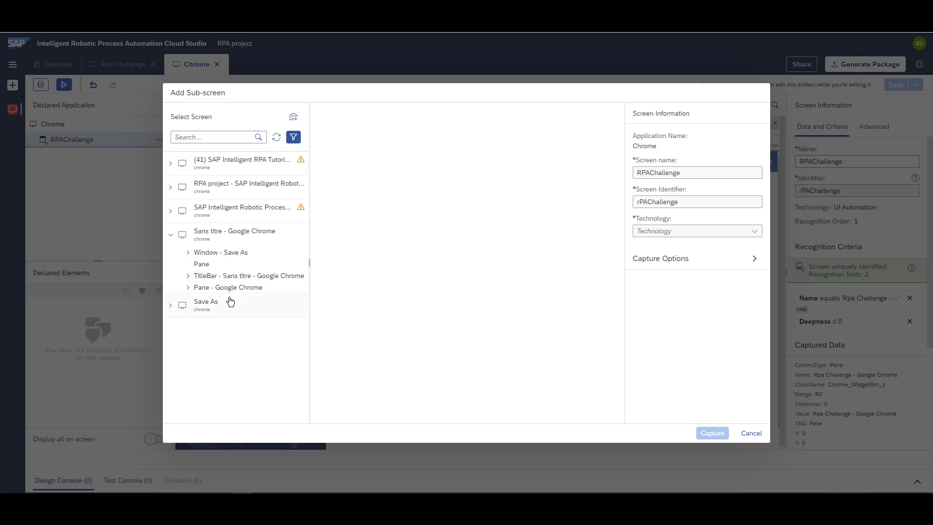
{"action": "left_click", "coordinate": [237, 254]}
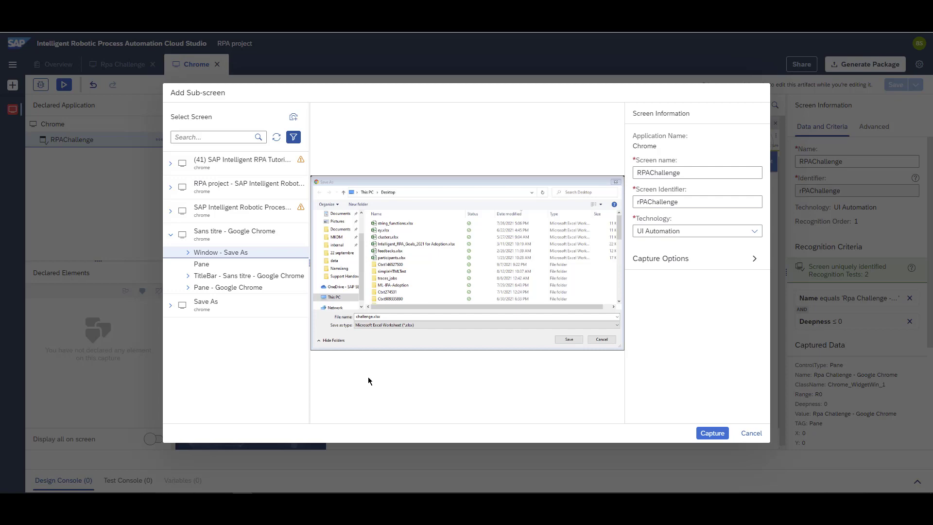
{"action": "left_click", "coordinate": [698, 434]}
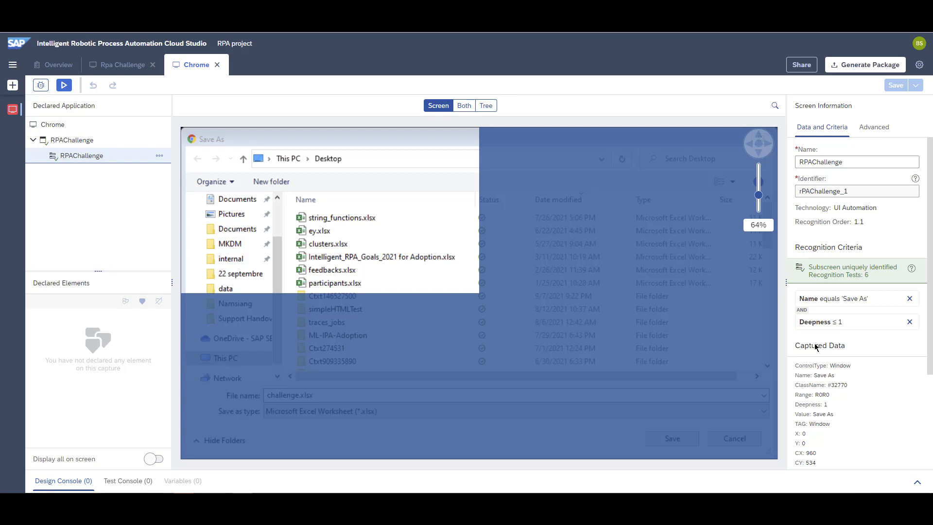
- Find the Save As window's Save button in the tree and declare it as an element named saveButton
{"action": "left_click", "coordinate": [465, 106]}
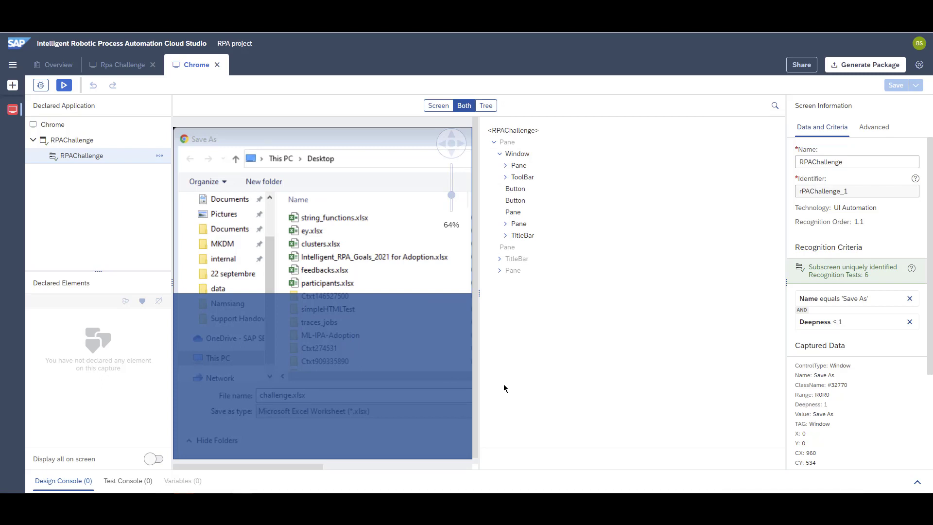
{"action": "left_click", "coordinate": [775, 108]}
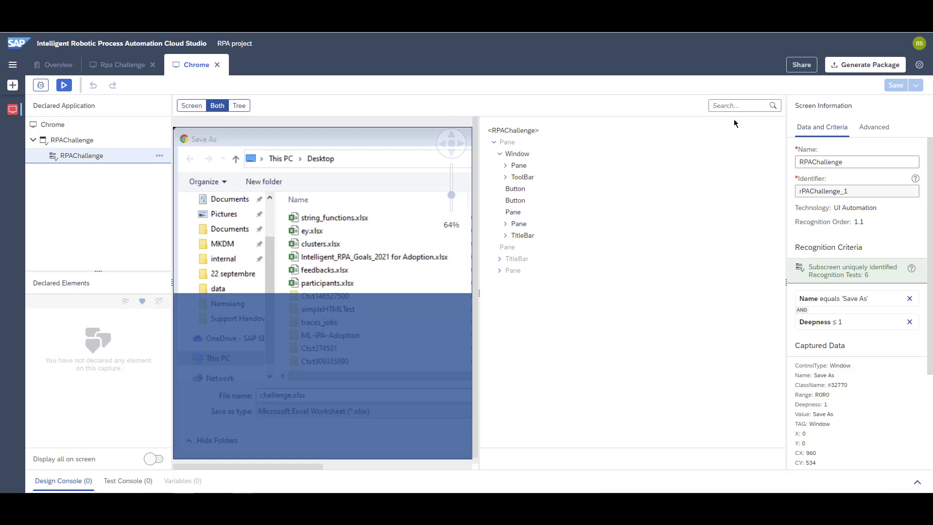
{"action": "type", "text": "save"}
{"action": "key", "text": "Return"}
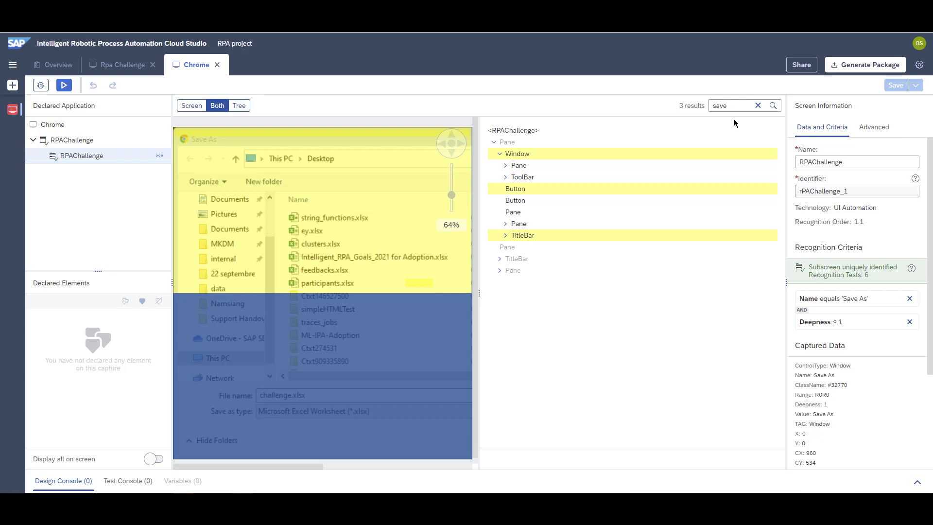
{"action": "left_click", "coordinate": [524, 189]}
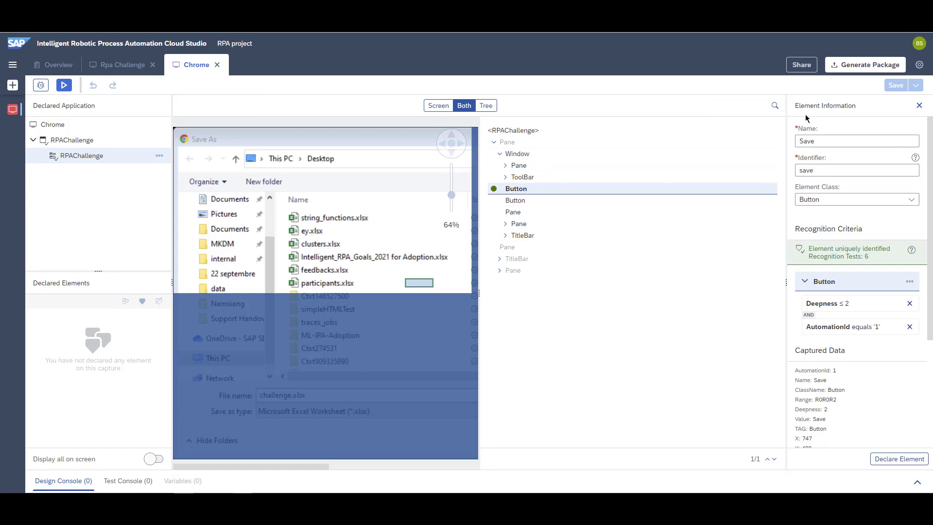
{"action": "double_click", "coordinate": [807, 141]}
{"action": "type", "text": "saveB"}
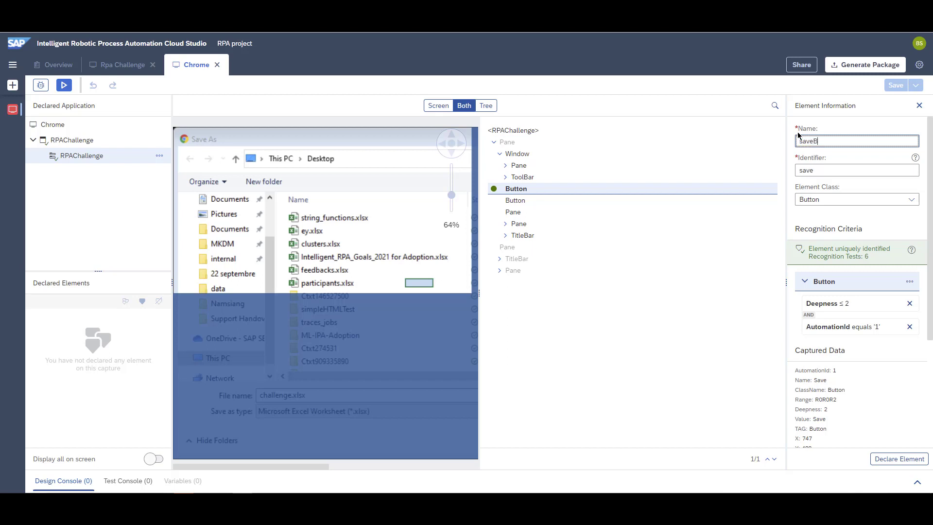
{"action": "type", "text": "utton"}
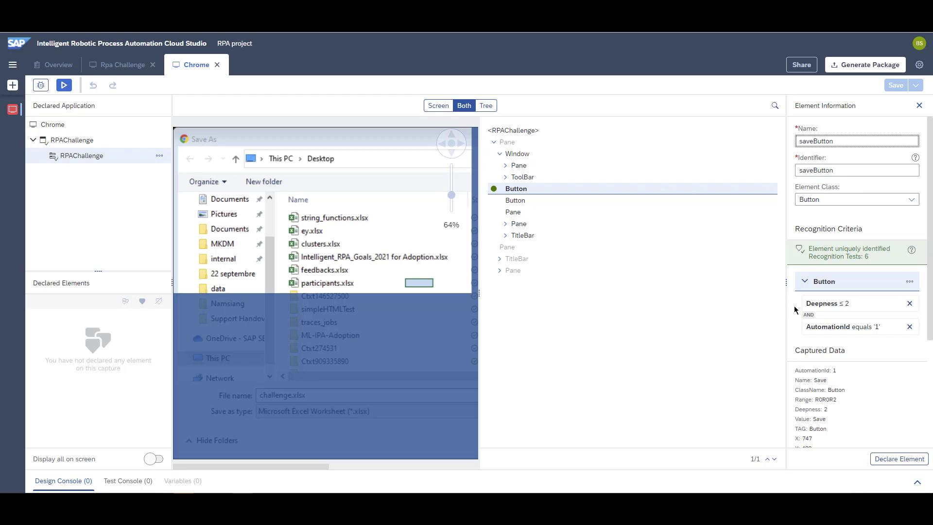
{"action": "left_click", "coordinate": [883, 459]}
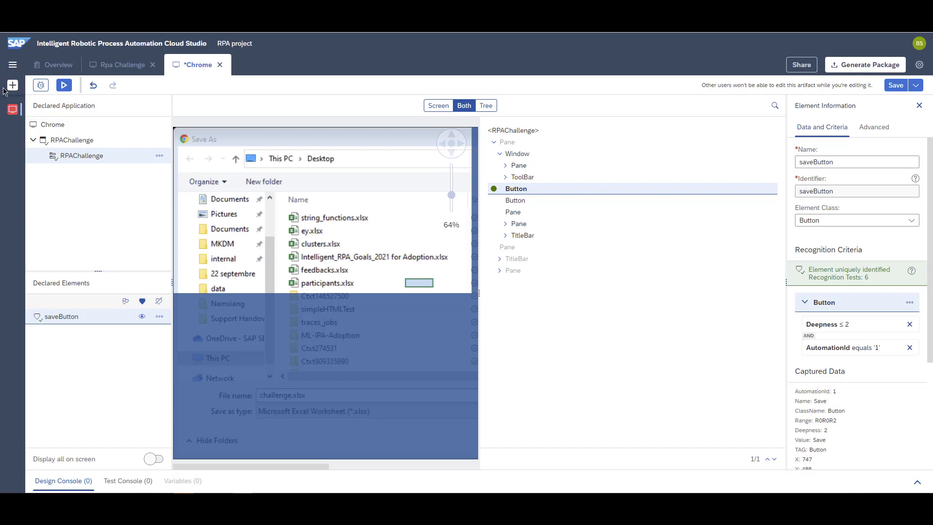
- View the Rpa Challenge application's declared elements and return to the Chrome application
{"action": "left_click", "coordinate": [12, 109]}
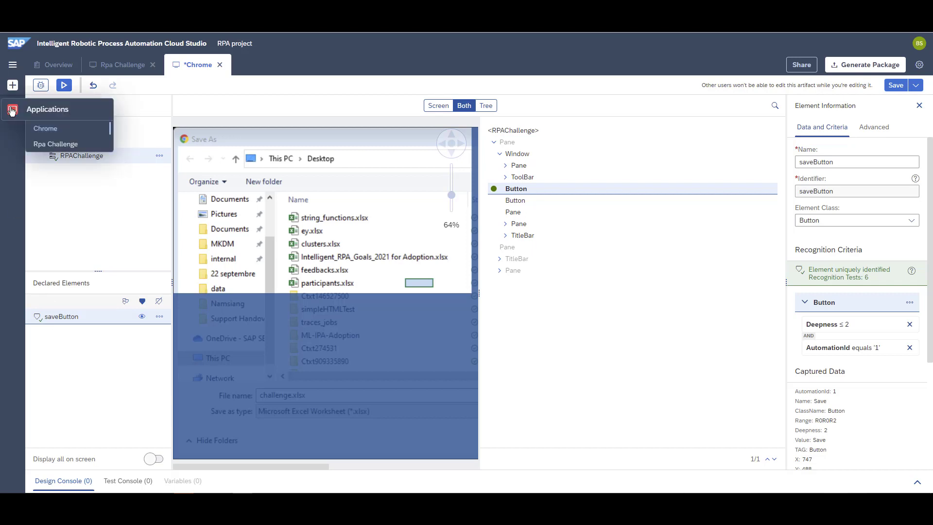
{"action": "left_click", "coordinate": [46, 144]}
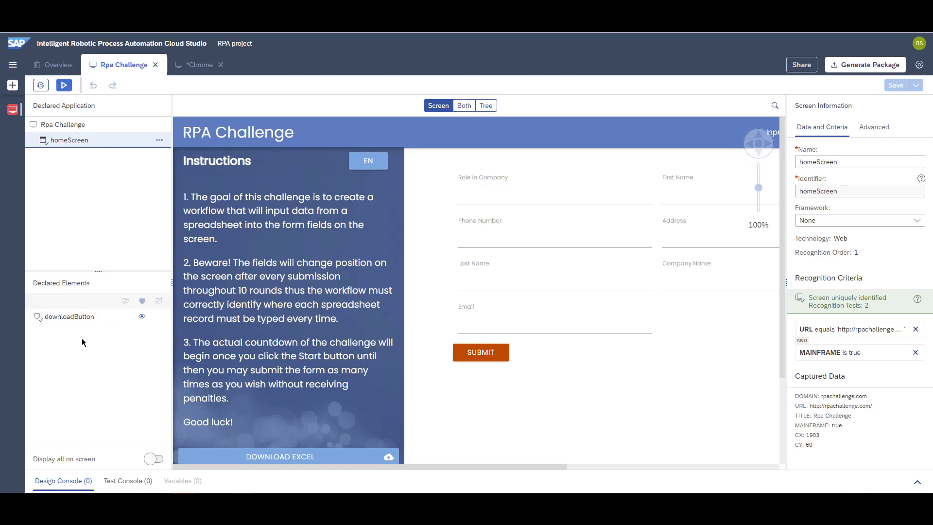
{"action": "left_click", "coordinate": [13, 109]}
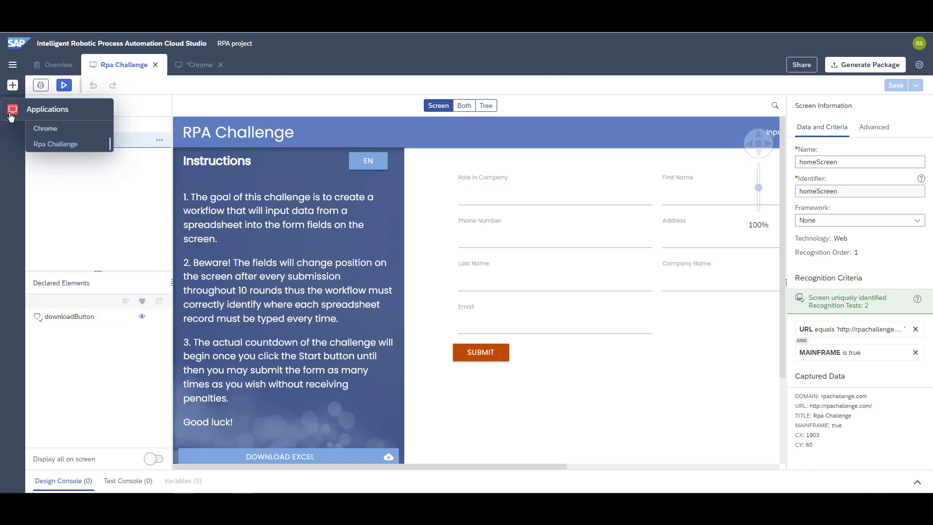
{"action": "left_click", "coordinate": [34, 128]}
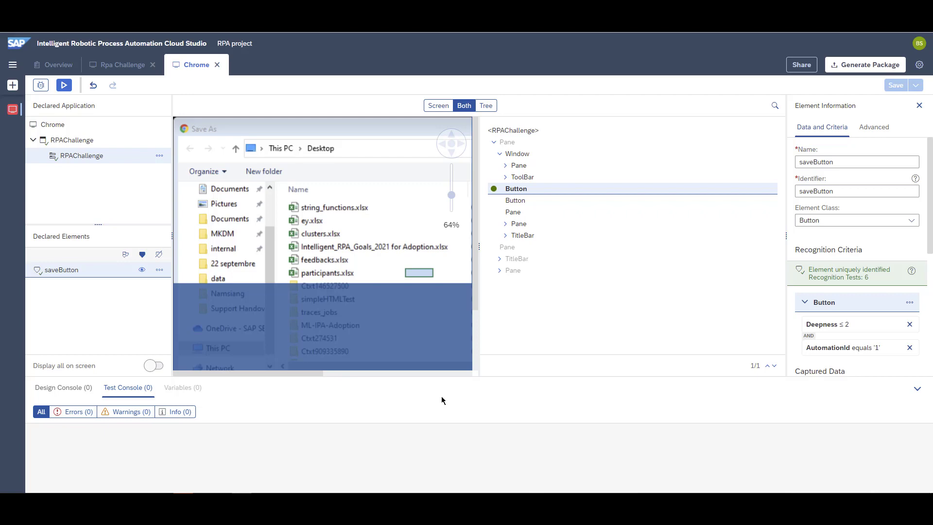
- Run an application test and trigger the downloadButton click on the RPAChallenge homeScreen
{"action": "left_click", "coordinate": [63, 86]}
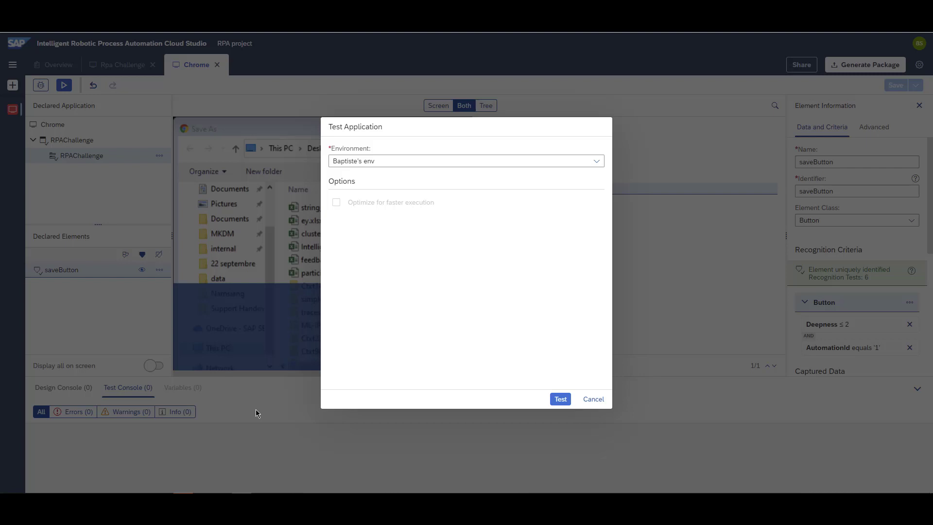
{"action": "left_click", "coordinate": [559, 400]}
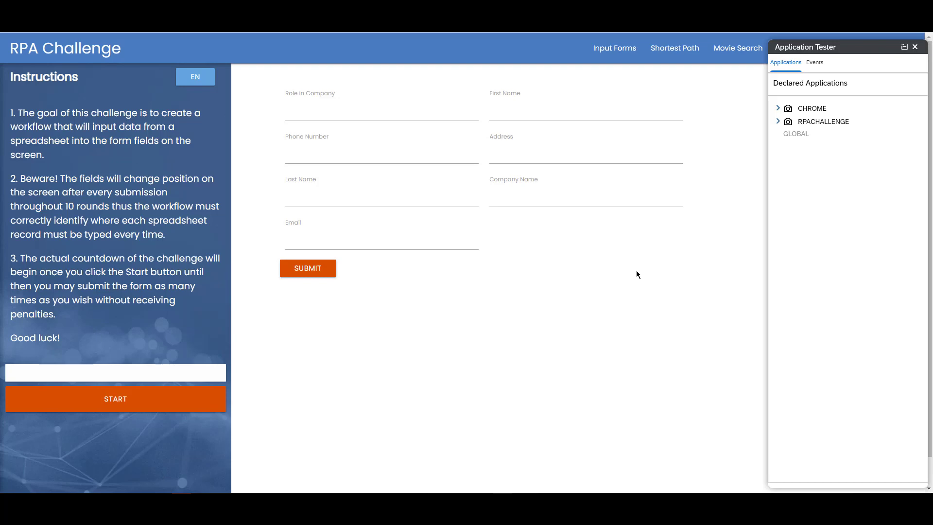
{"action": "left_click", "coordinate": [778, 121]}
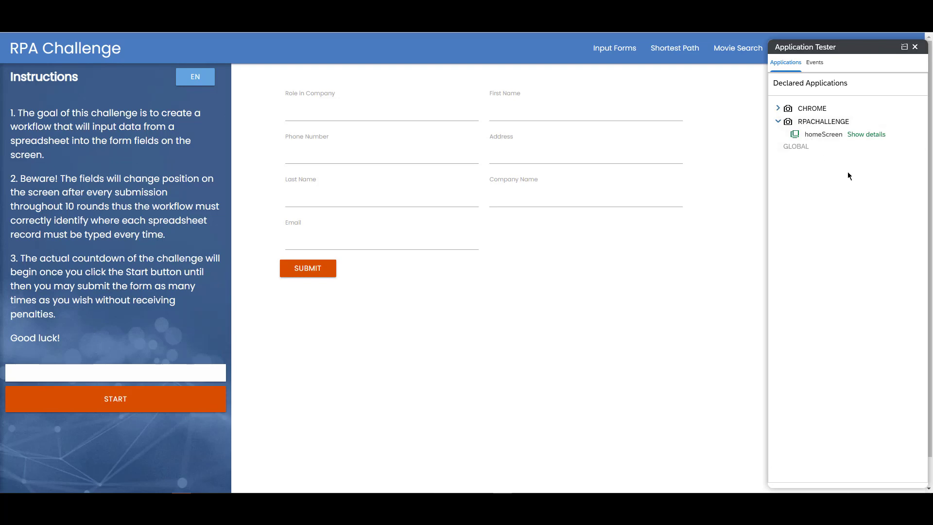
{"action": "left_click", "coordinate": [856, 136]}
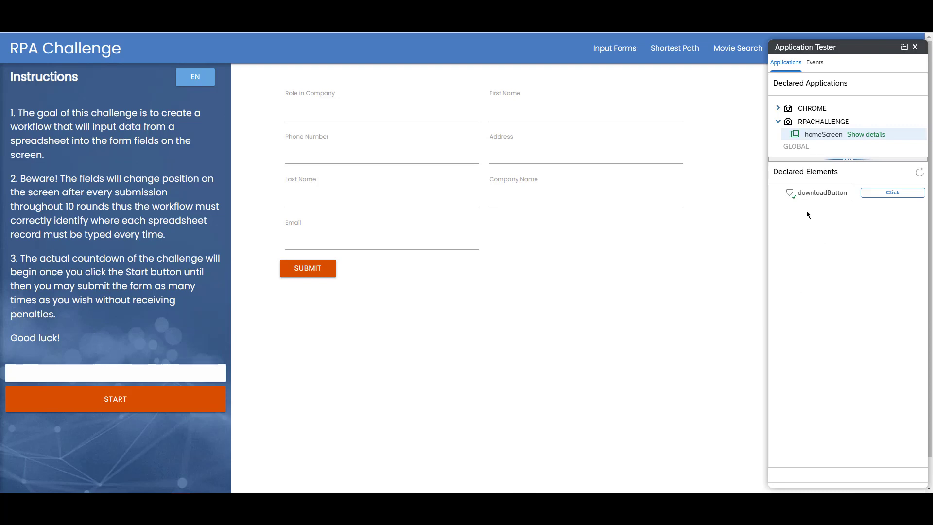
{"action": "left_click", "coordinate": [873, 195]}
{"action": "left_click", "coordinate": [885, 192]}
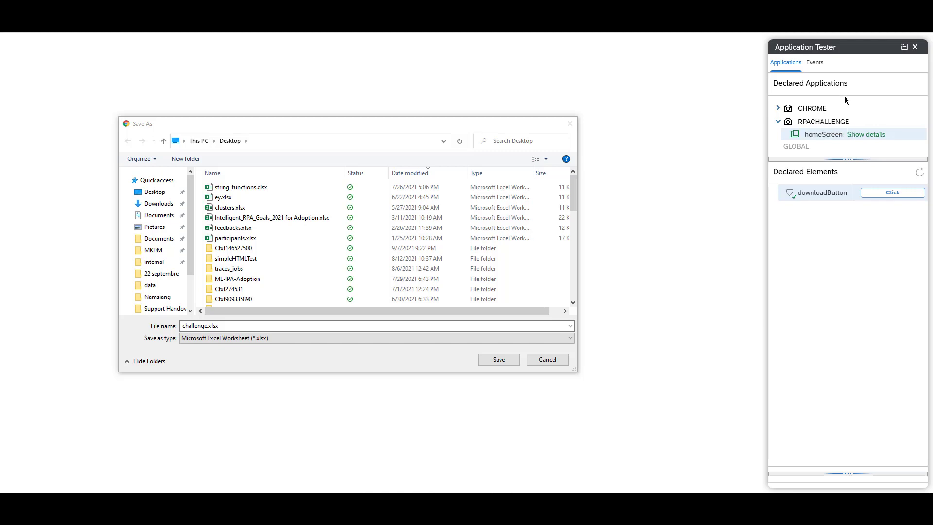
- Test the saveButton click on Chrome's rPAChallenge_1 sub-screen
{"action": "left_click", "coordinate": [778, 108]}
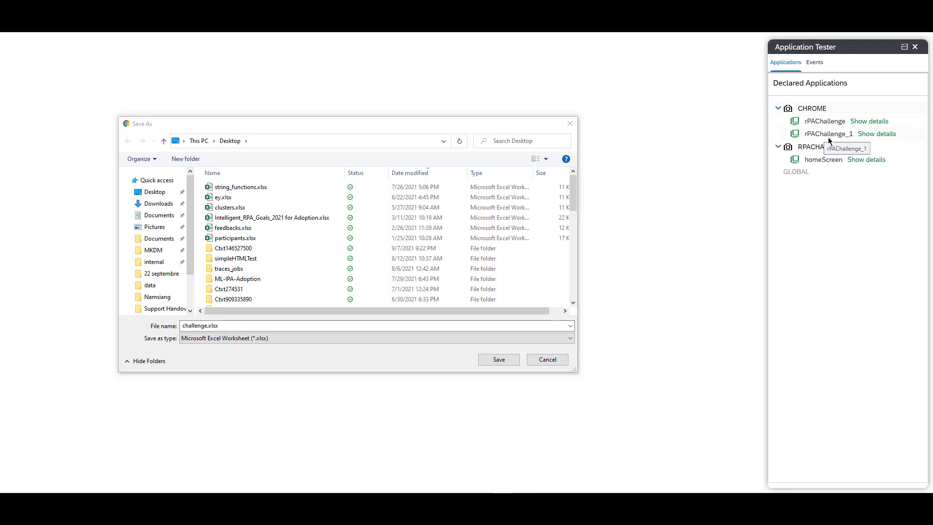
{"action": "left_click", "coordinate": [869, 138]}
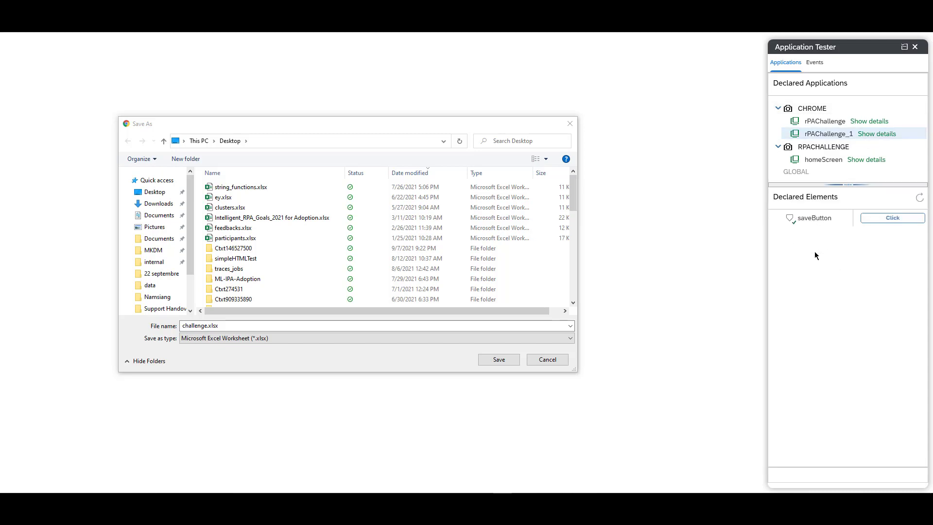
{"action": "left_click", "coordinate": [905, 220]}
{"action": "left_click", "coordinate": [880, 219]}
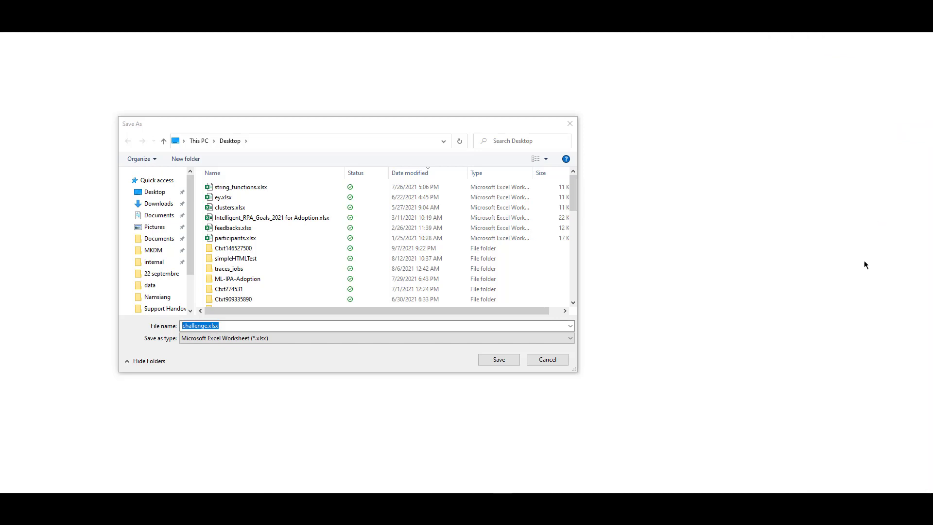